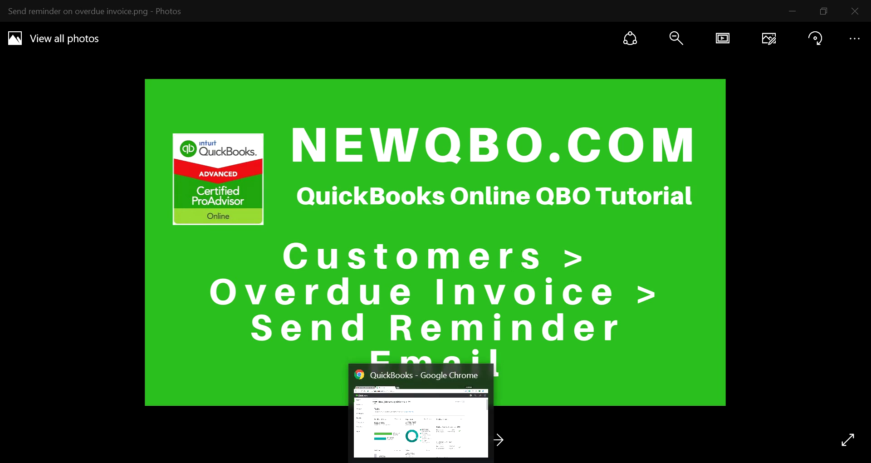
Switch from Photos to QuickBooks Online in Chrome and go to the Customers list.
click(421, 459)
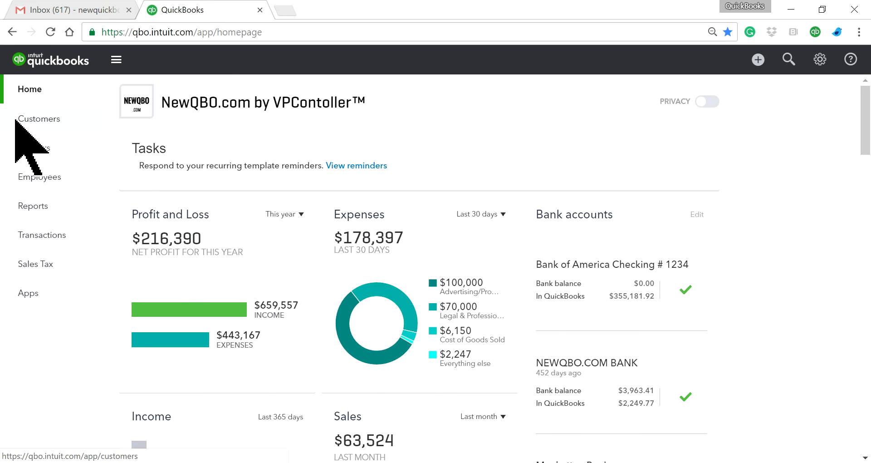
click(34, 119)
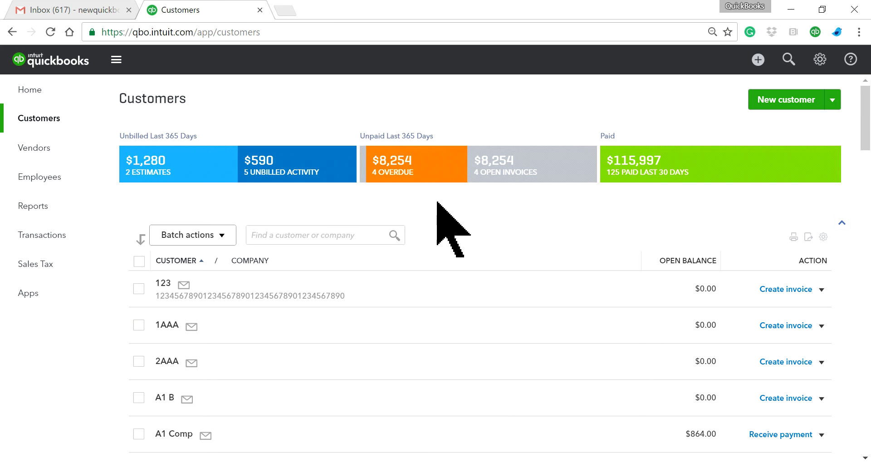
Filter customers to the 4 overdue invoices, glance at Batch actions, and start A1 Member's reminder.
click(400, 172)
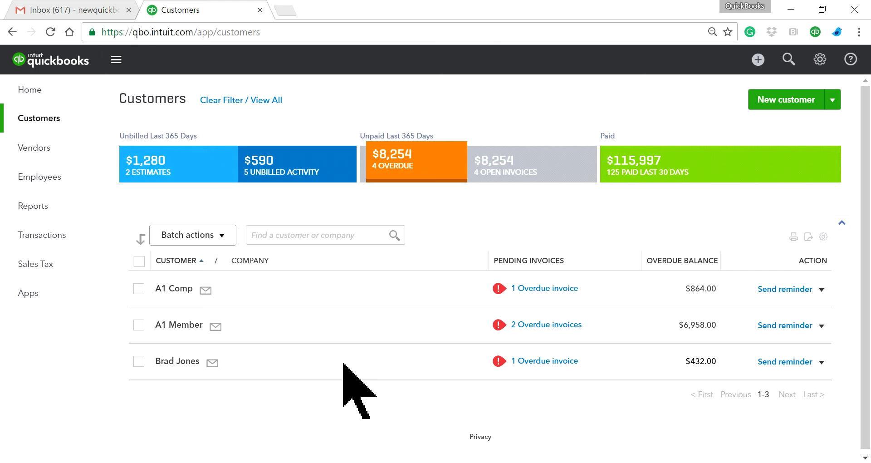
click(222, 240)
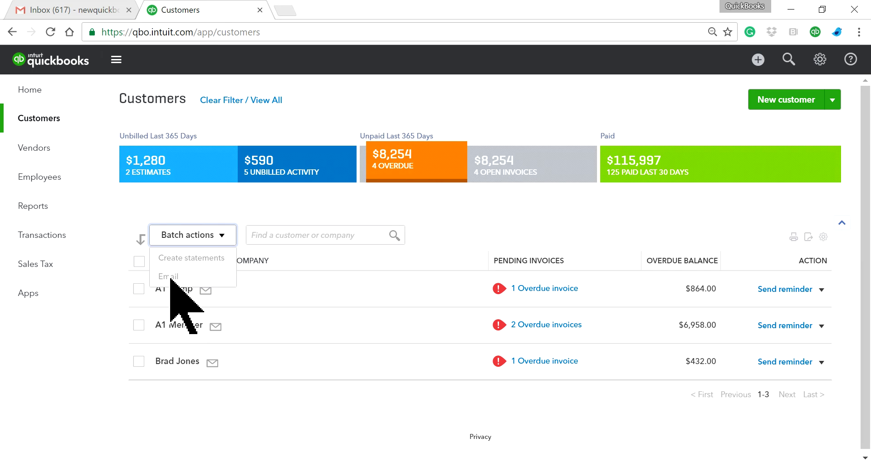
click(449, 226)
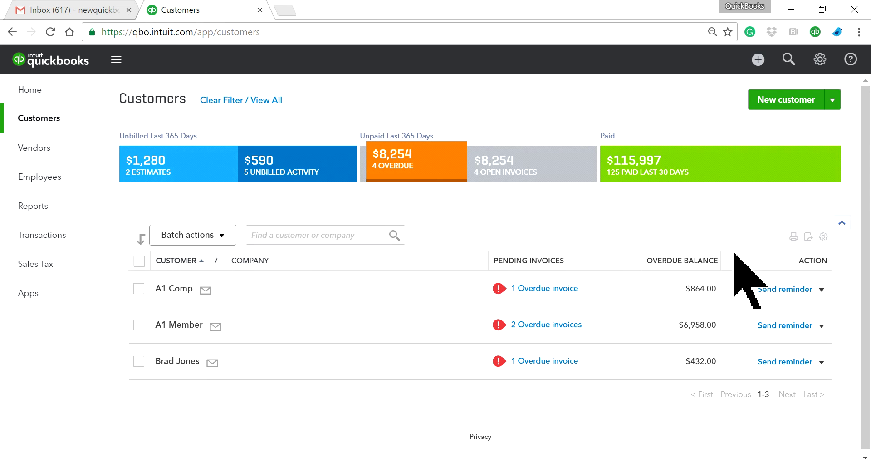
click(790, 326)
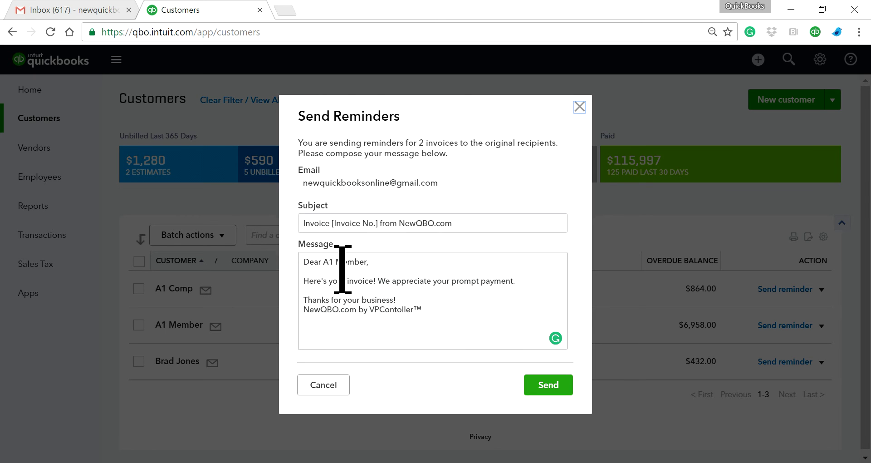
Send the prefilled reminder for A1 Member's two overdue invoices, then reopen and dismiss the dialog.
key(ctrl+a)
click(446, 307)
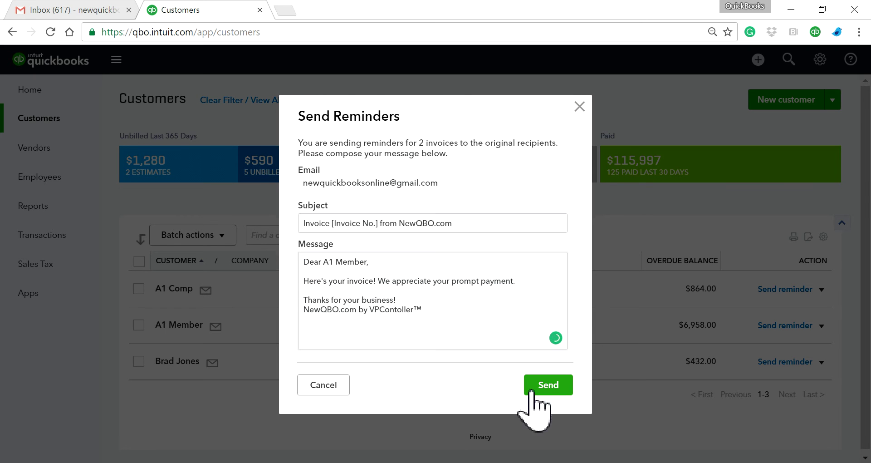
click(549, 384)
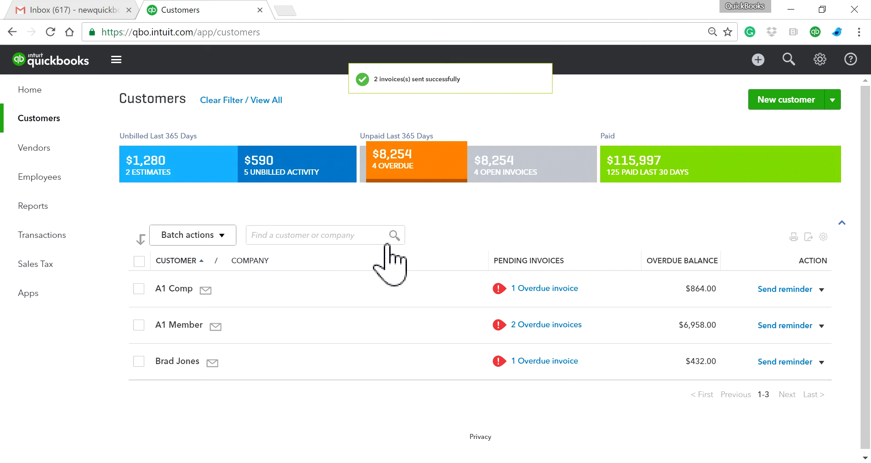
click(795, 325)
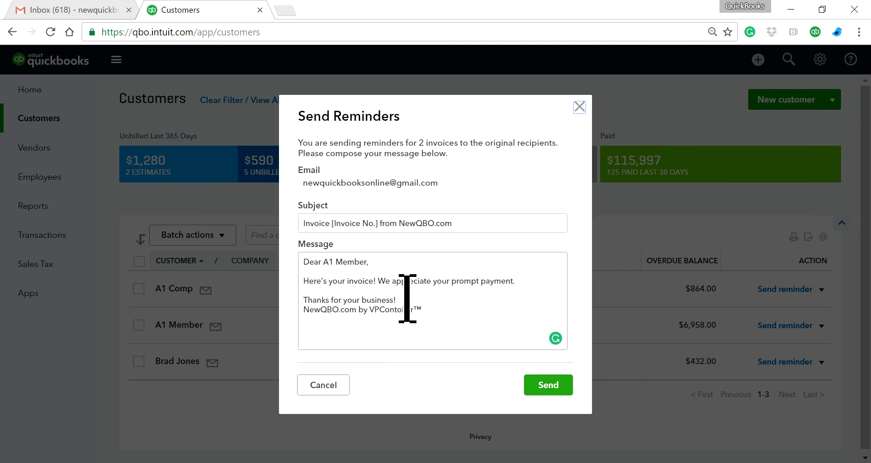
click(579, 108)
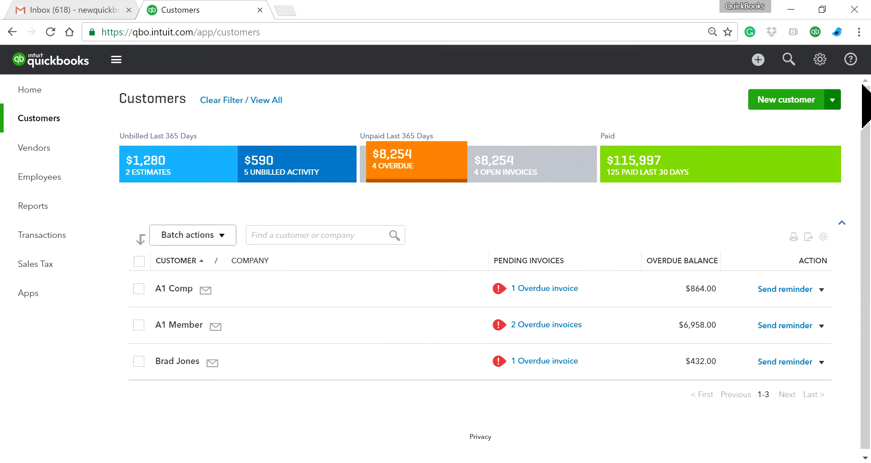
Save the Sales default reminder email 'Hey dude, make your make payment on time.' and return to Customers.
click(822, 63)
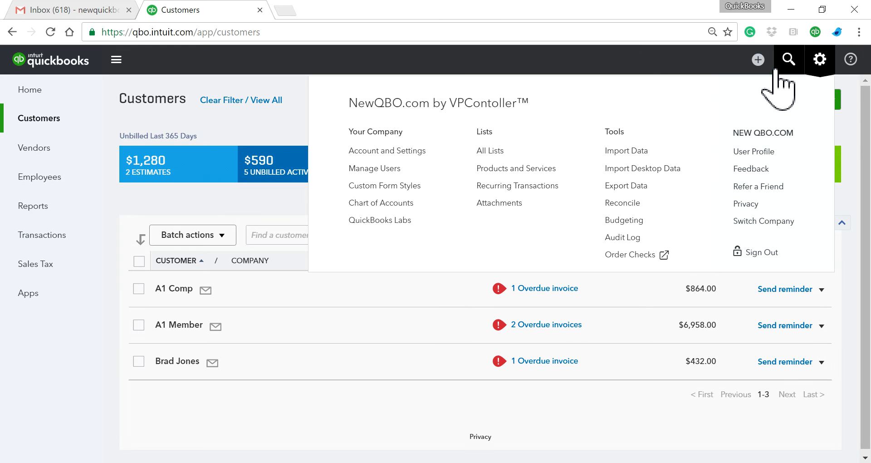
click(373, 152)
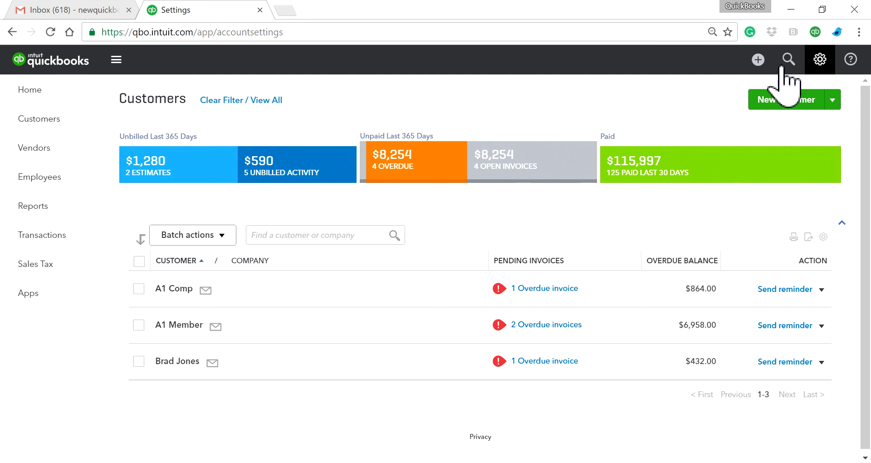
click(15, 127)
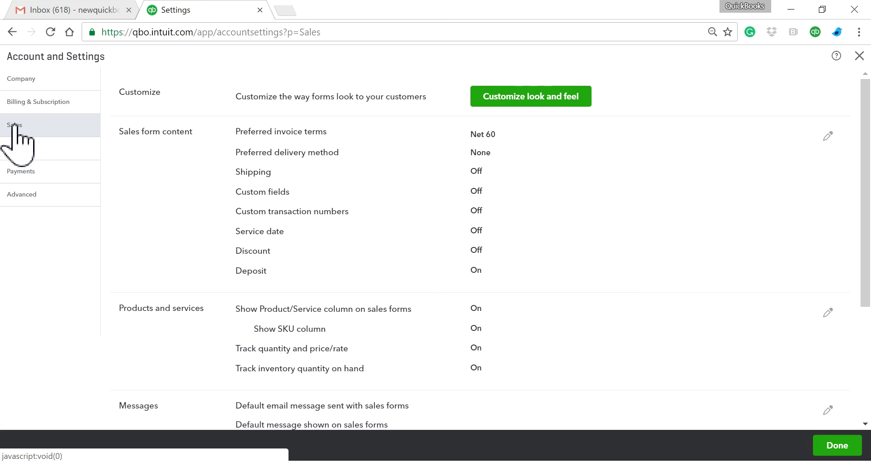
scroll(418, 359, down, 3)
scroll(417, 359, down, 2)
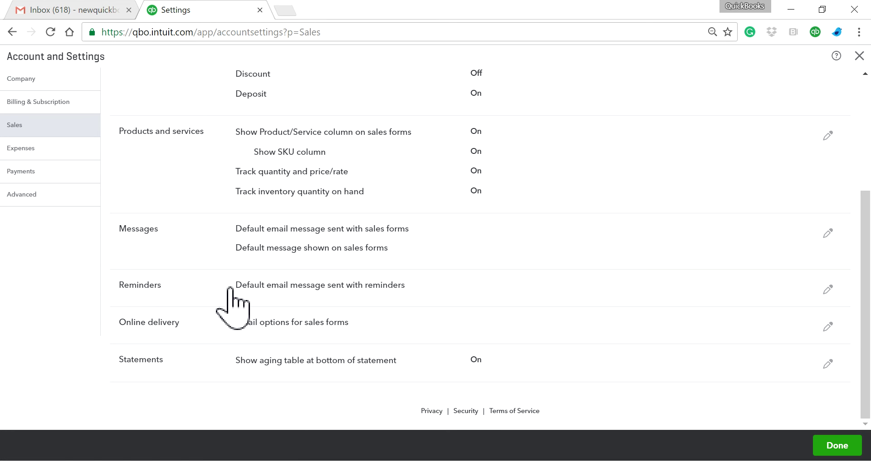
click(396, 285)
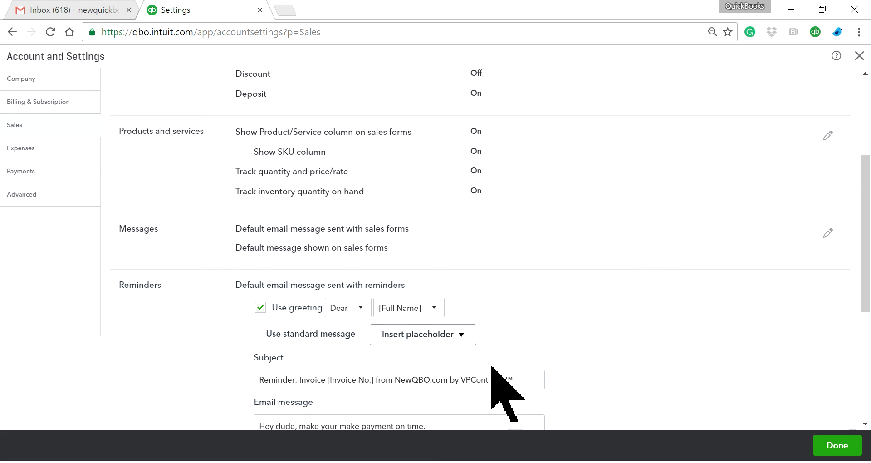
scroll(544, 381, down, 3)
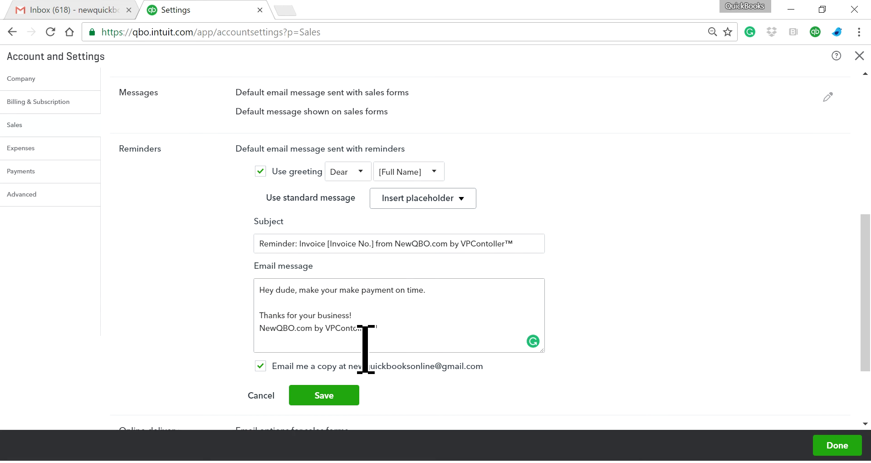
click(325, 396)
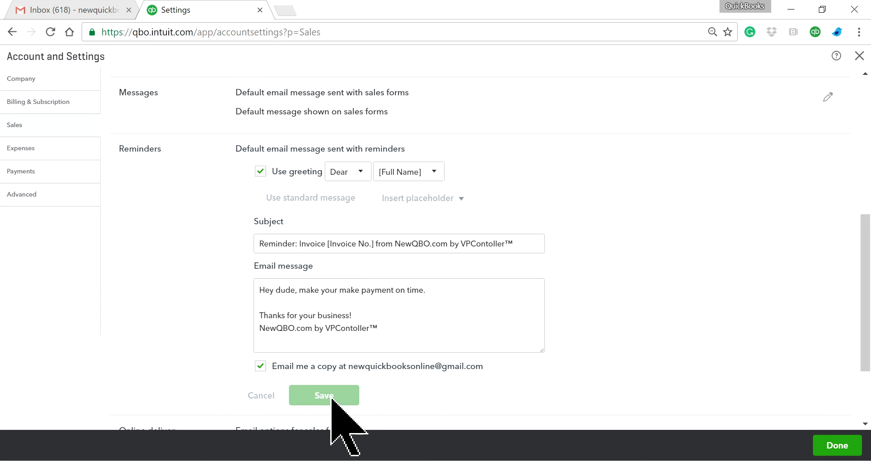
click(837, 447)
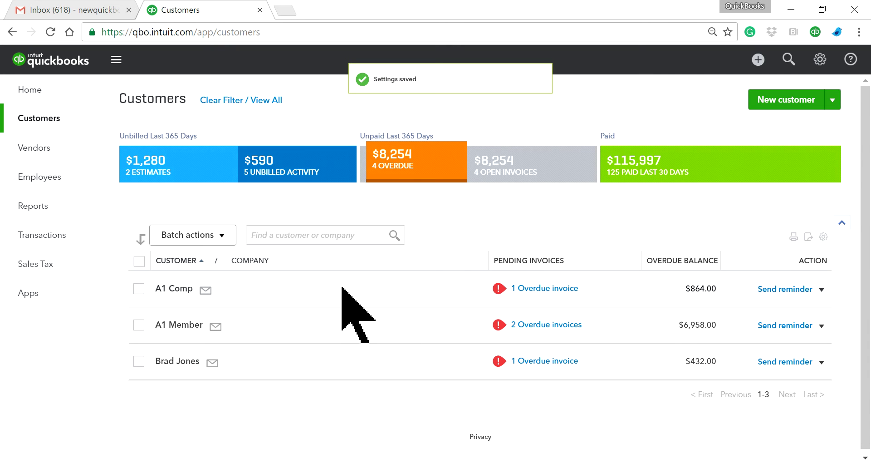
In Gmail, open the newly arrived reminder email and read through it.
click(69, 9)
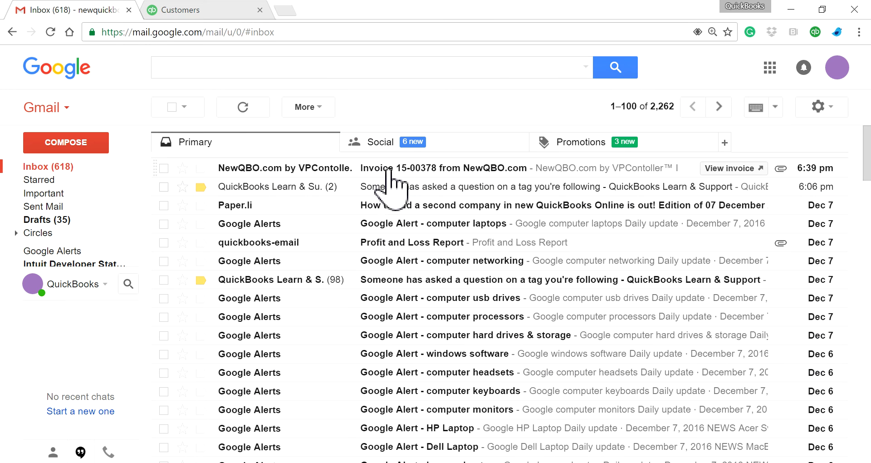
click(427, 170)
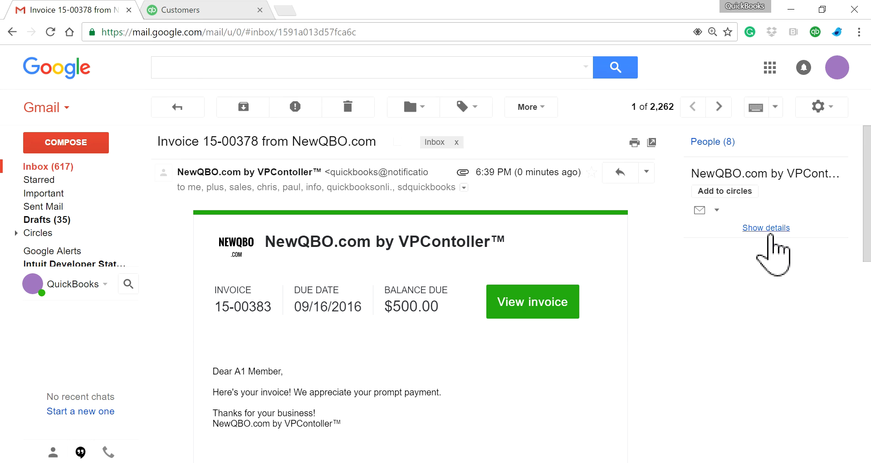
scroll(701, 290, down, 3)
scroll(700, 286, up, 1)
scroll(699, 279, down, 3)
mouse_move(286, 331)
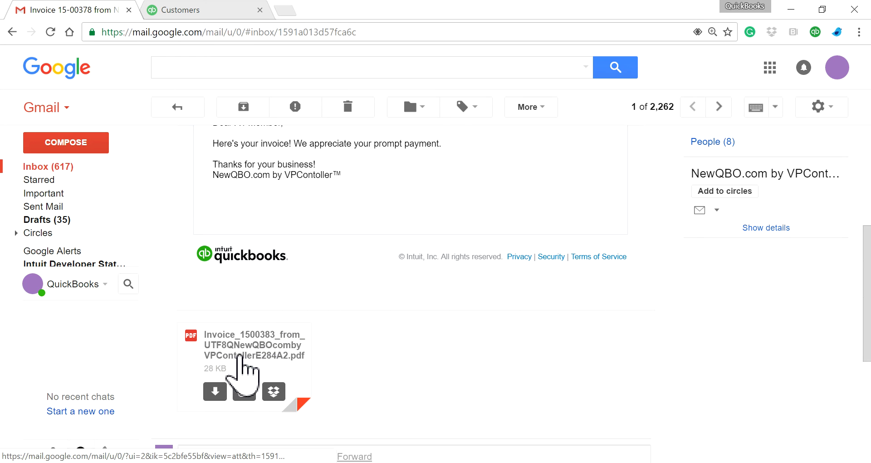
scroll(250, 318, down, 3)
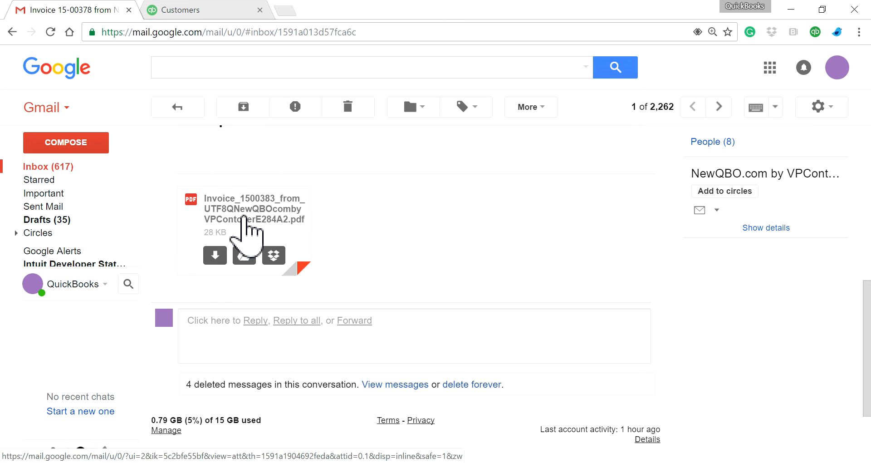
scroll(550, 272, up, 6)
scroll(550, 302, down, 1)
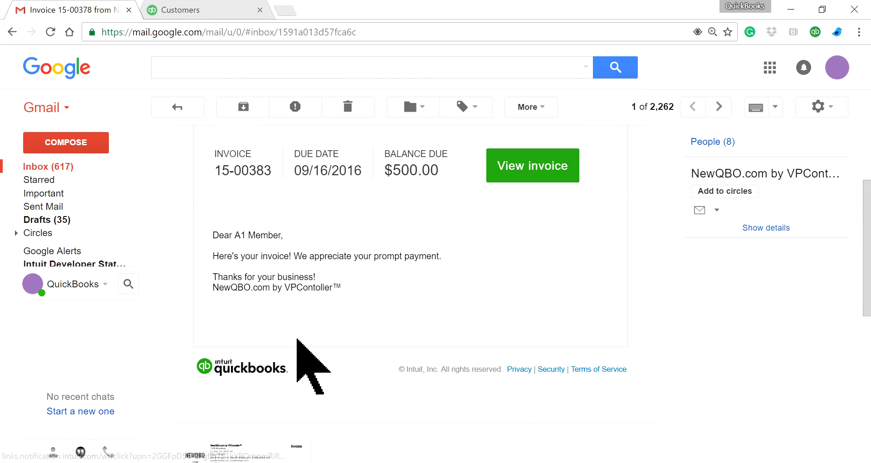
scroll(297, 341, down, 5)
View the attached invoice 15-00383 PDF, return to the inbox, then back to QuickBooks Customers.
click(267, 295)
scroll(784, 327, down, 3)
scroll(683, 266, up, 3)
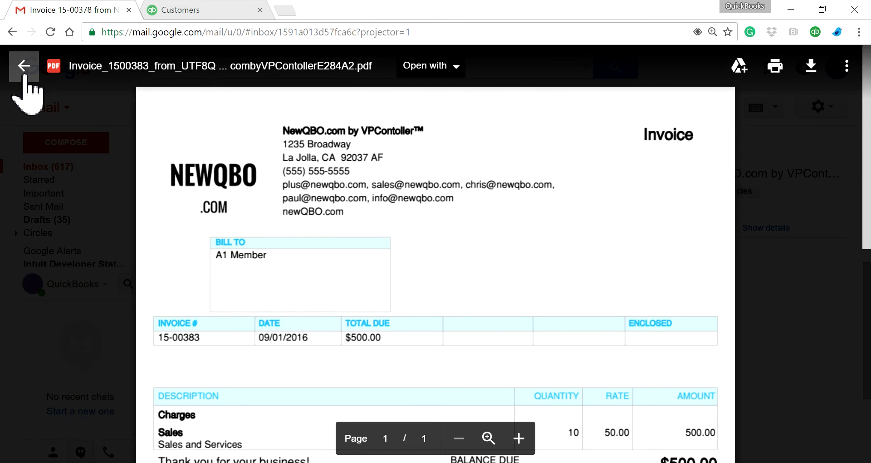
click(24, 68)
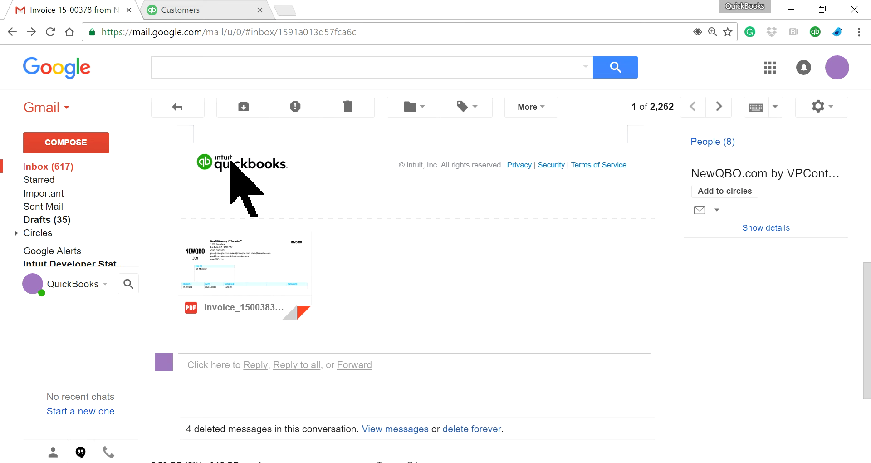
click(48, 166)
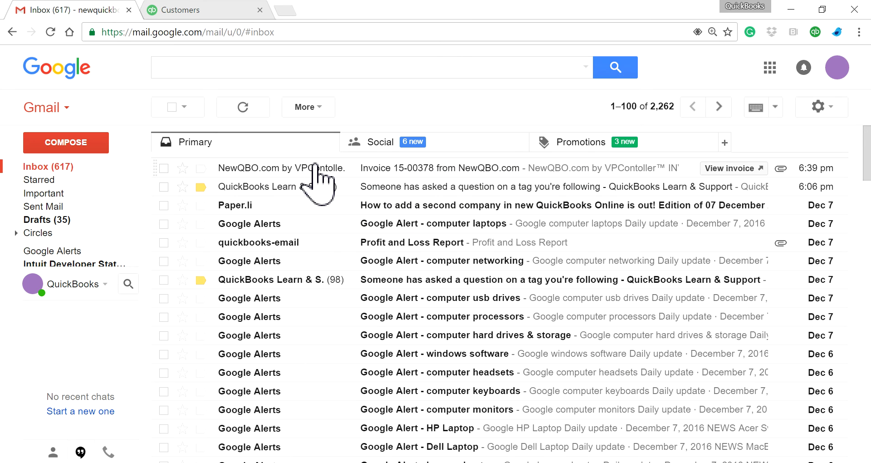
mouse_move(315, 167)
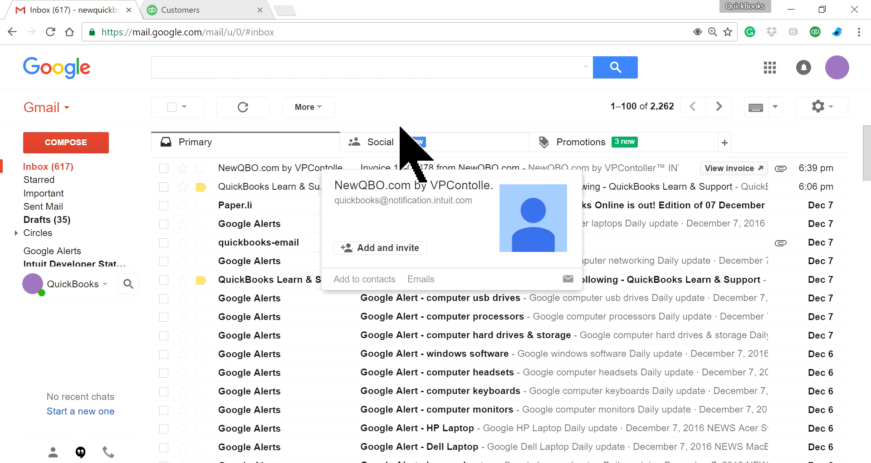
click(193, 10)
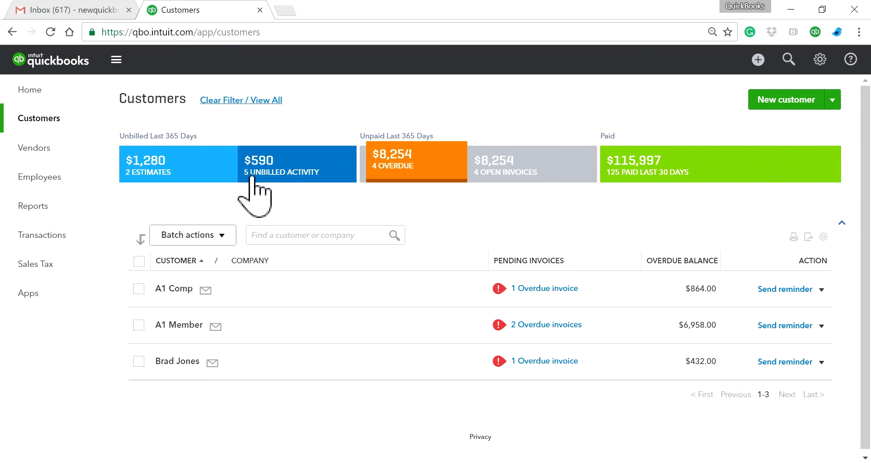
Select A1 Member and choose Email from Batch actions to start an Outlook message.
click(140, 325)
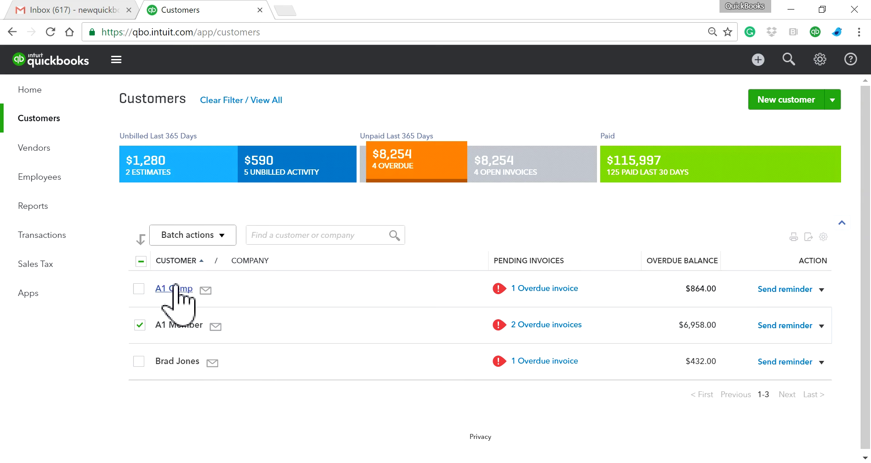
click(225, 236)
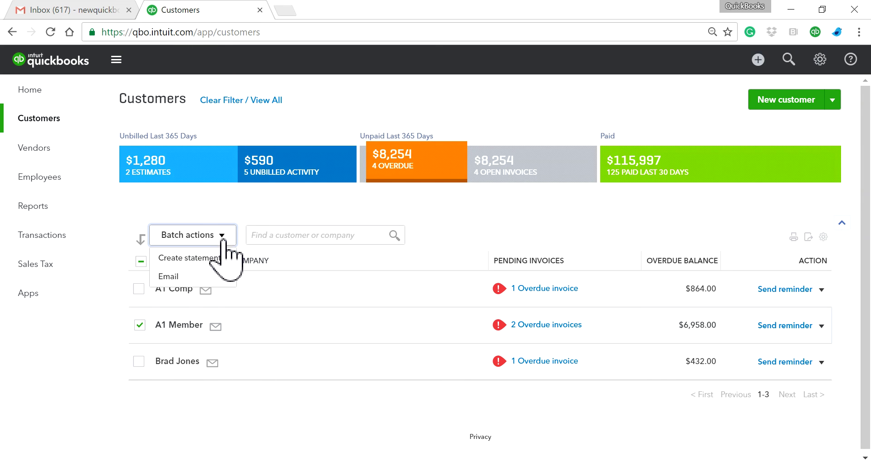
click(169, 278)
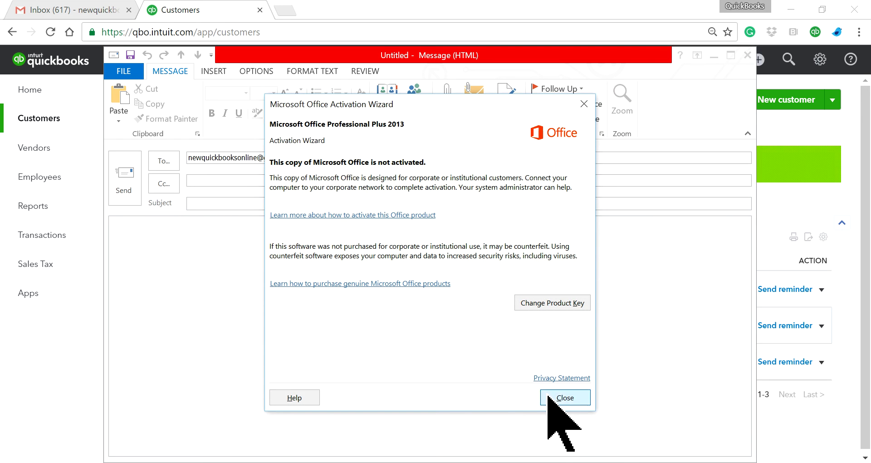
Dismiss the Office activation notice and close the Outlook message without saving.
click(554, 399)
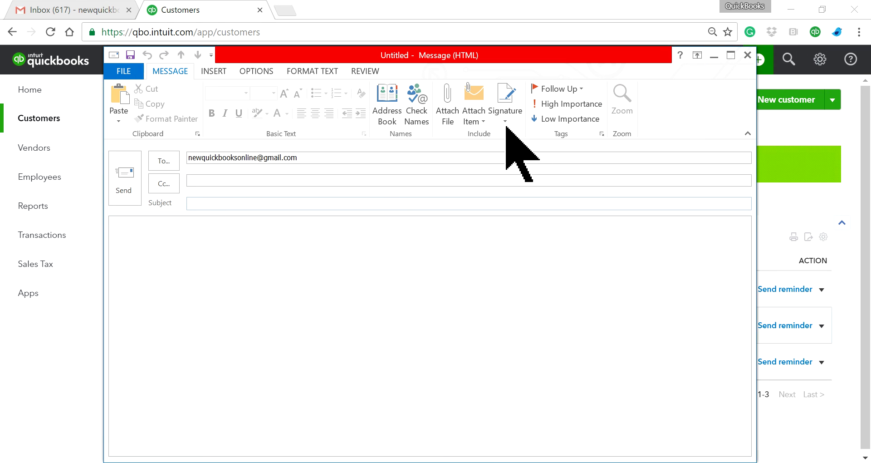
click(747, 55)
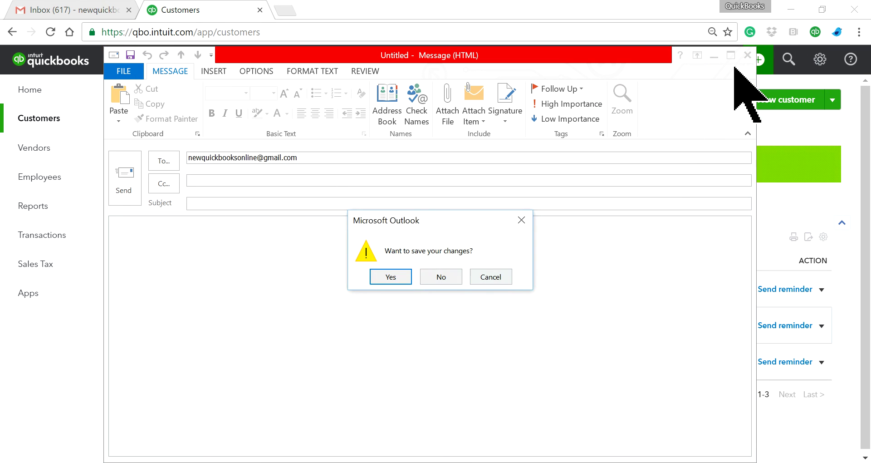
click(448, 279)
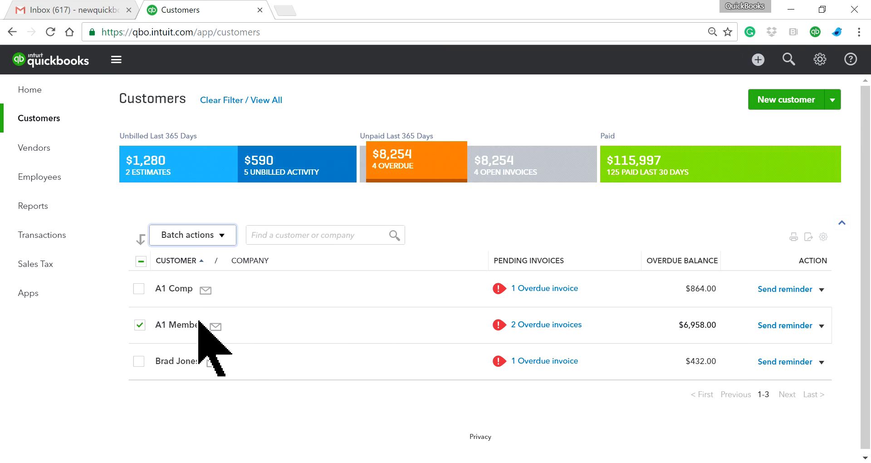
Select all three overdue customers, view Batch actions, then go to the Sales Tax page.
click(140, 261)
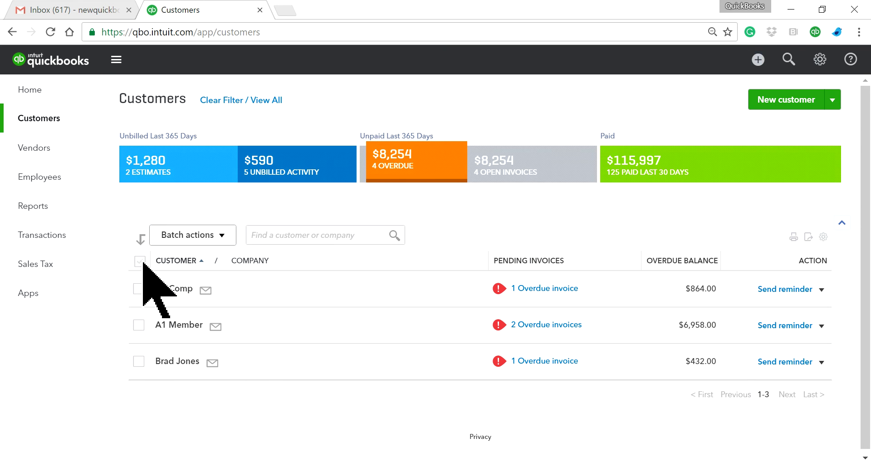
click(140, 262)
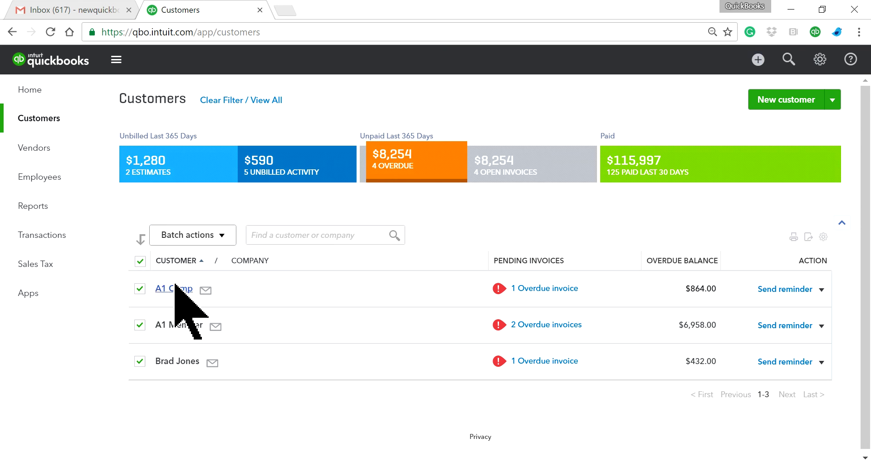
click(221, 235)
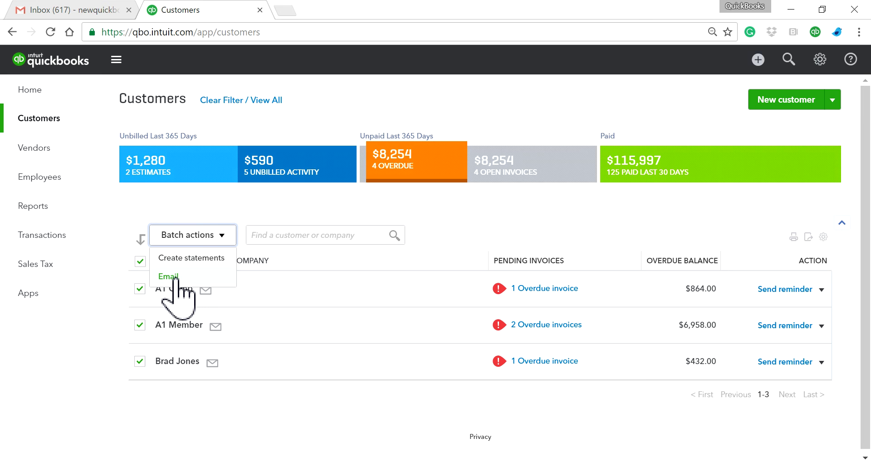
click(91, 272)
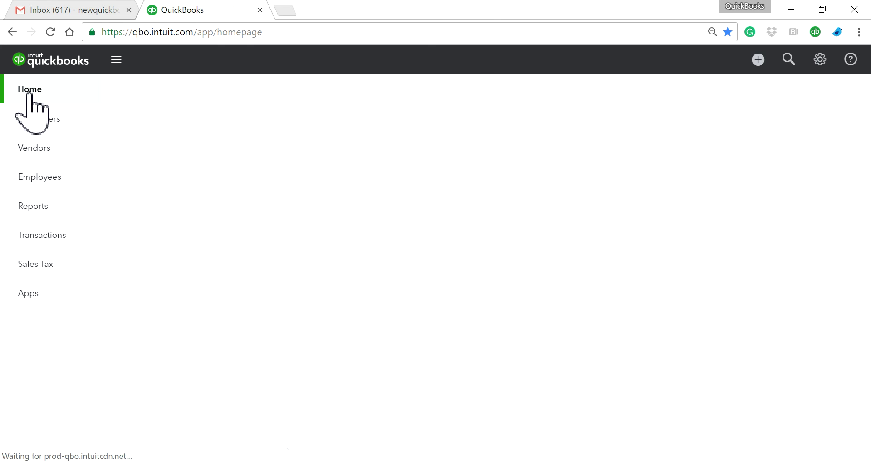
Go to Home, then return to Customers and filter to the 4 overdue invoices.
click(27, 92)
click(39, 123)
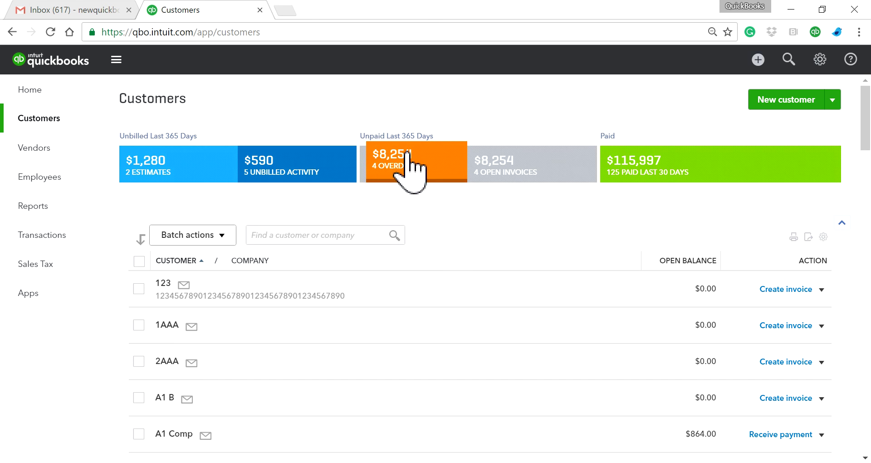
click(400, 175)
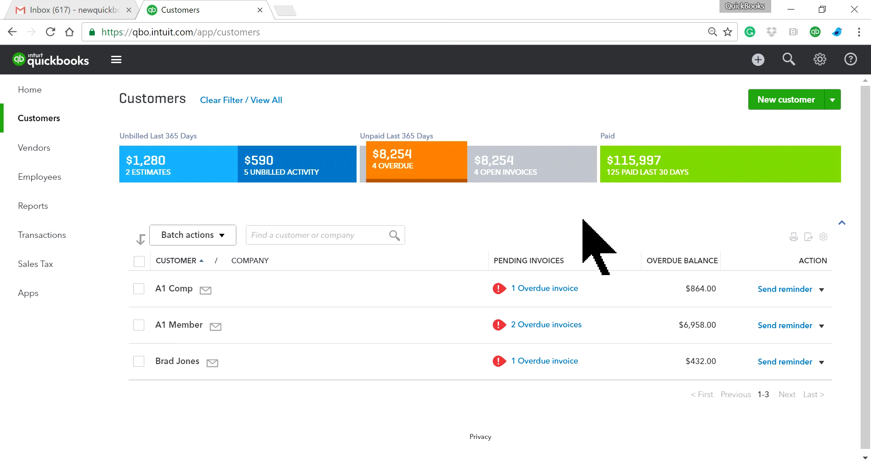